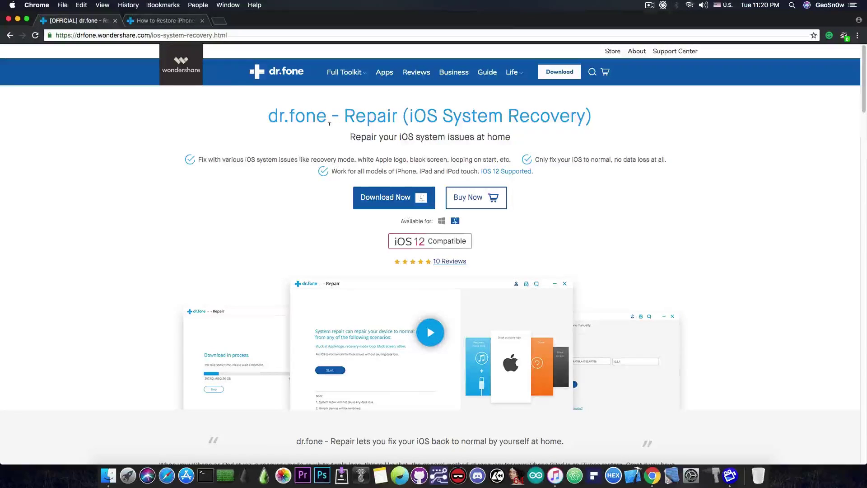
# Switch to the 'How to Restore iPhone from DFU Mode' guide tab and read down to its Part 2 no-iTunes section.
pyautogui.moveTo(288, 78)
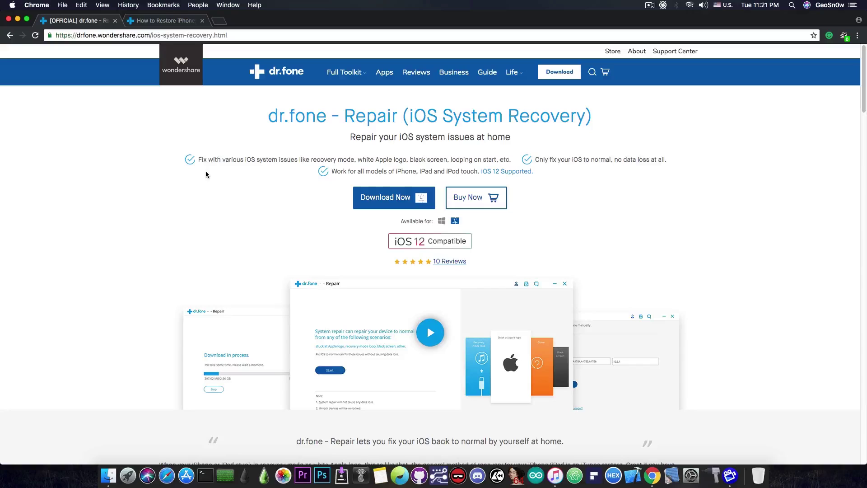
pyautogui.click(166, 22)
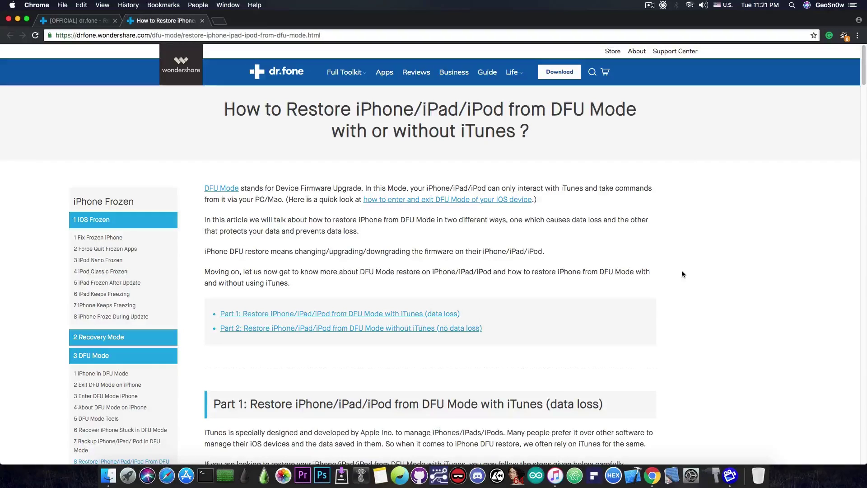
pyautogui.scroll(-6, 644, 207)
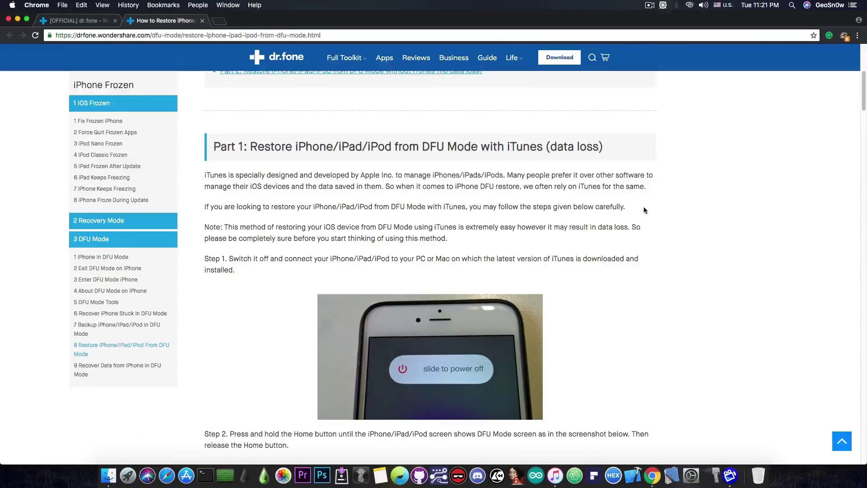
pyautogui.scroll(-2, 644, 209)
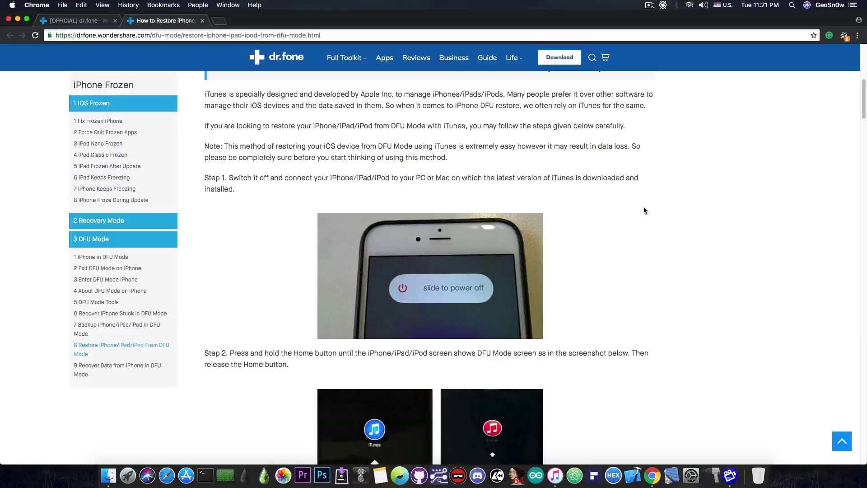
pyautogui.scroll(-2, 644, 210)
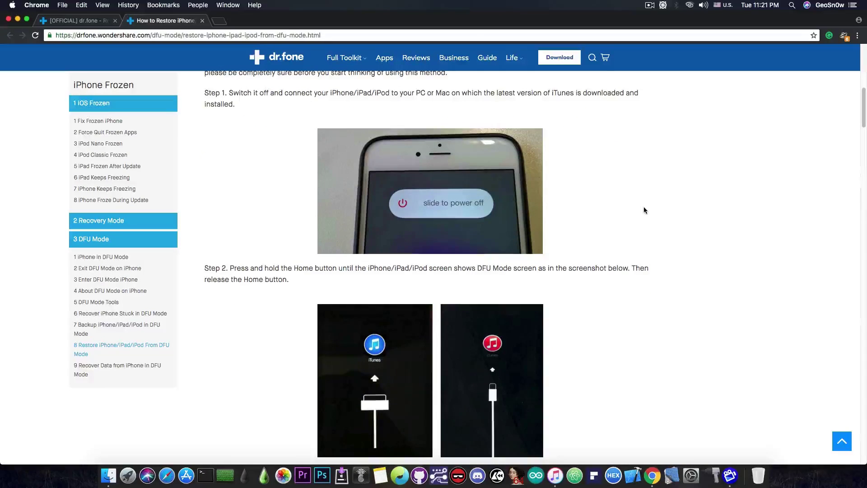
pyautogui.scroll(1, 644, 208)
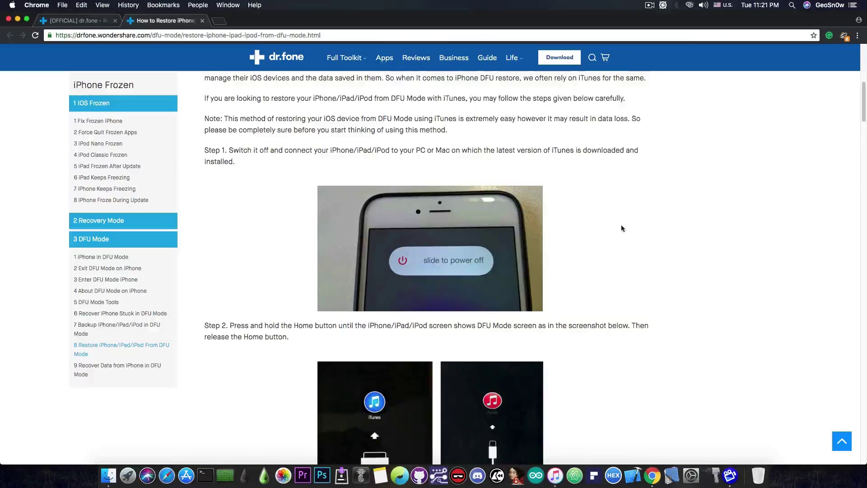
pyautogui.scroll(-3, 621, 224)
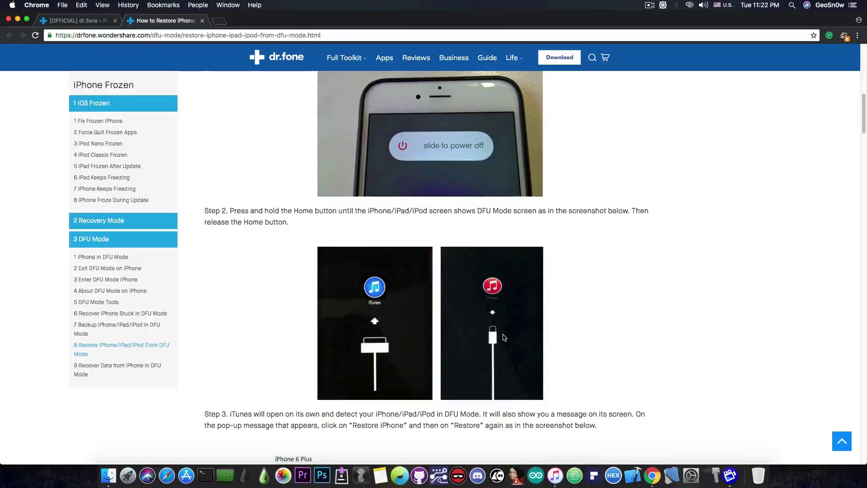
pyautogui.scroll(-6, 504, 337)
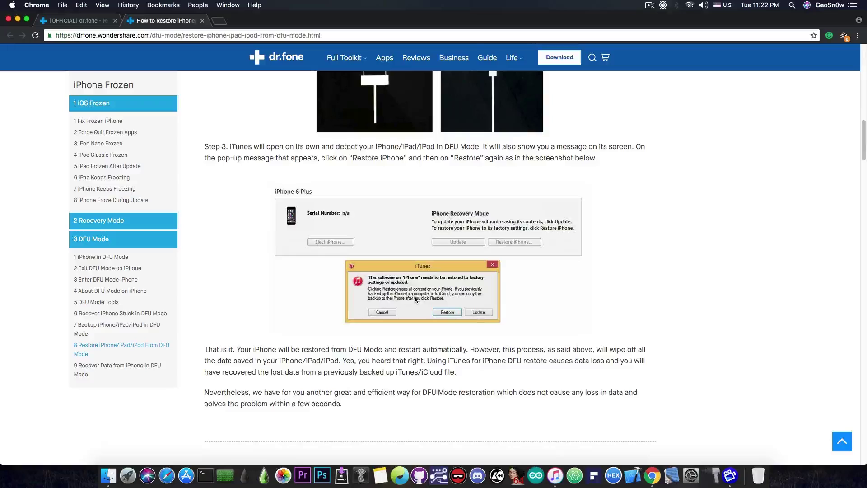
pyautogui.scroll(-10, 415, 296)
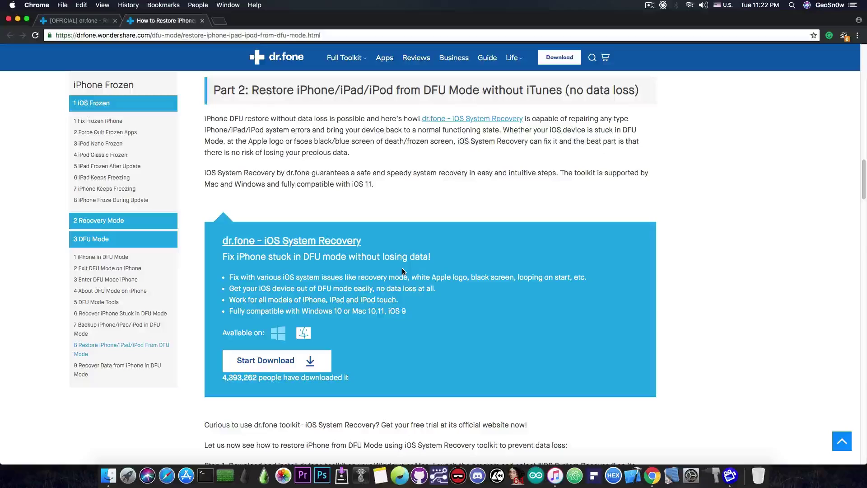
pyautogui.scroll(-2, 403, 271)
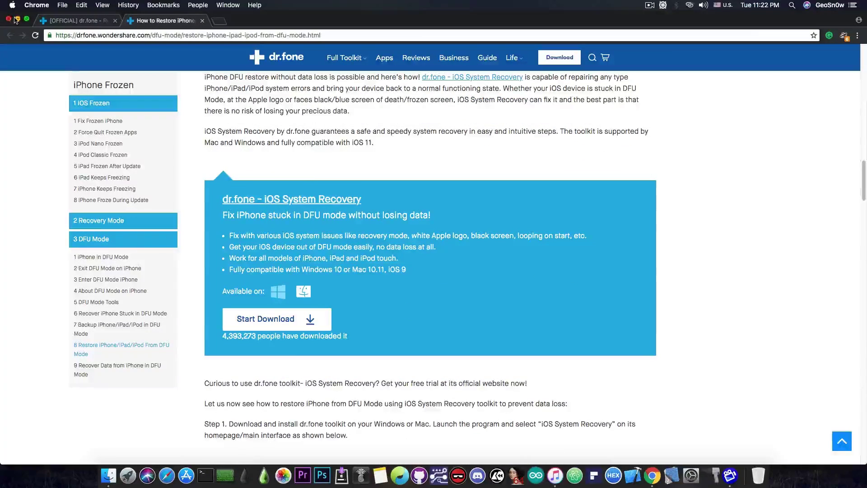
# Hide Chrome and copy dr.fone.app from its installer disk into Applications, replacing the existing copy.
pyautogui.click(17, 20)
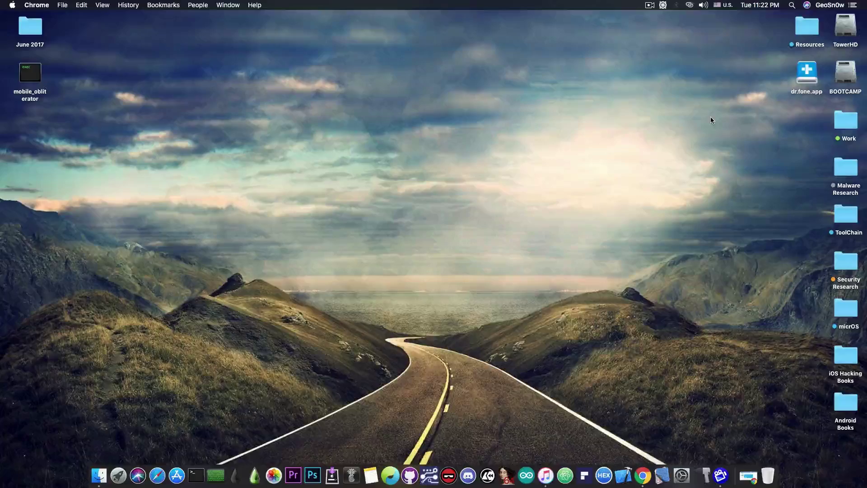
pyautogui.doubleClick(804, 75)
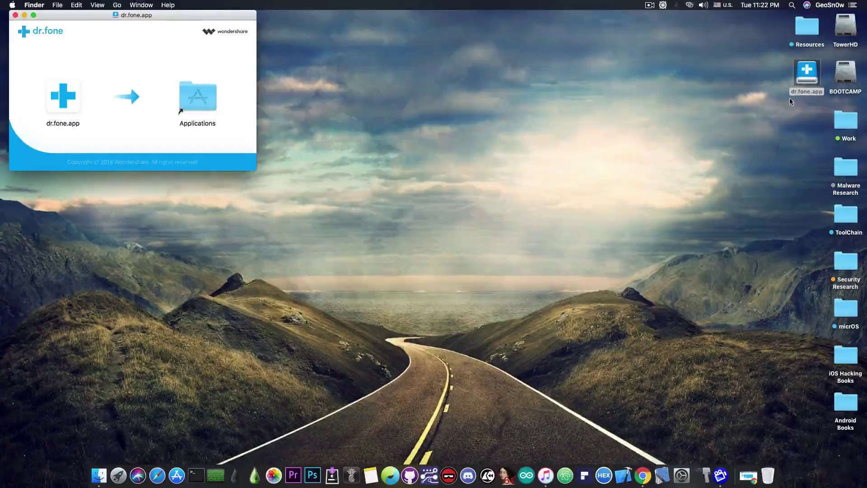
pyautogui.moveTo(189, 16); pyautogui.dragTo(441, 123)
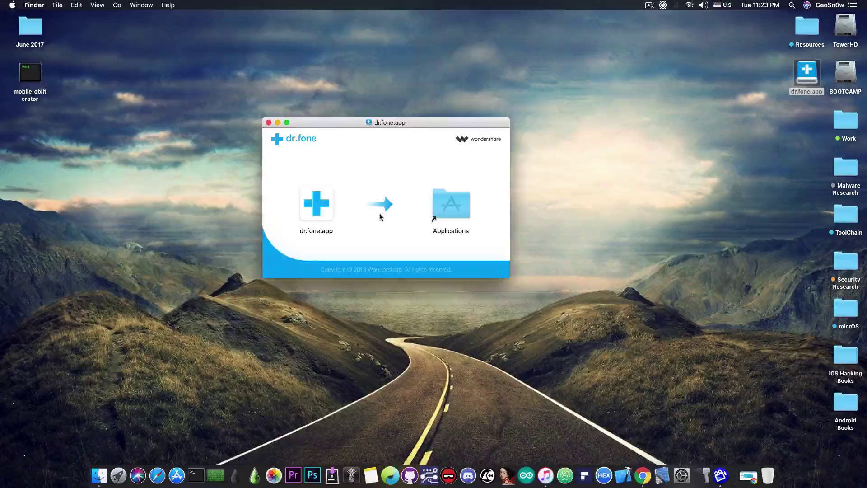
pyautogui.moveTo(317, 205); pyautogui.dragTo(452, 204)
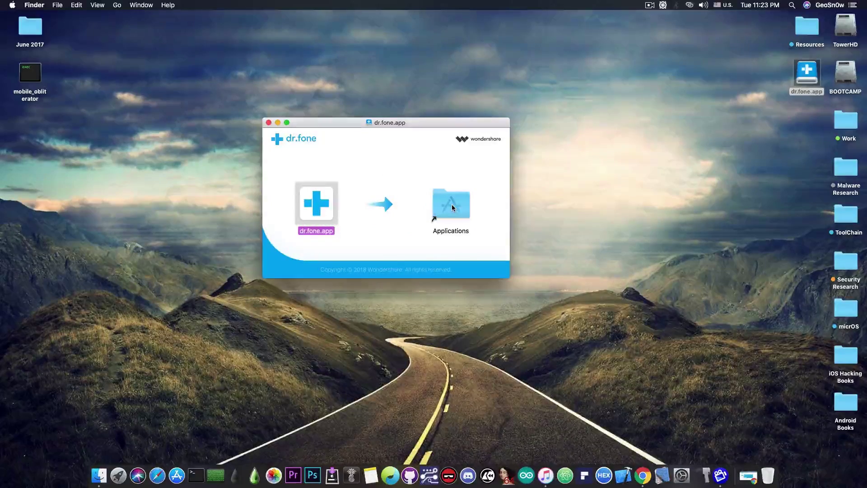
pyautogui.click(550, 212)
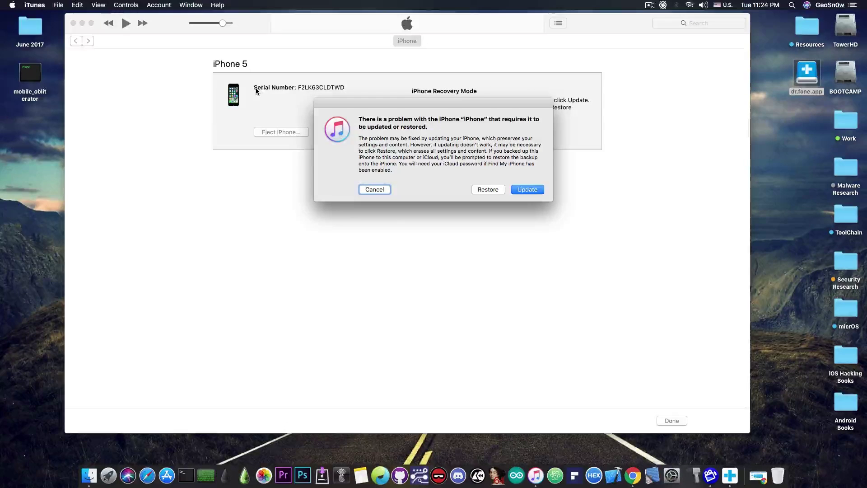
# Dismiss iTunes' Update/Restore alert and acknowledge the iPhone 5 recovery mode notice without restoring.
pyautogui.press('Escape')
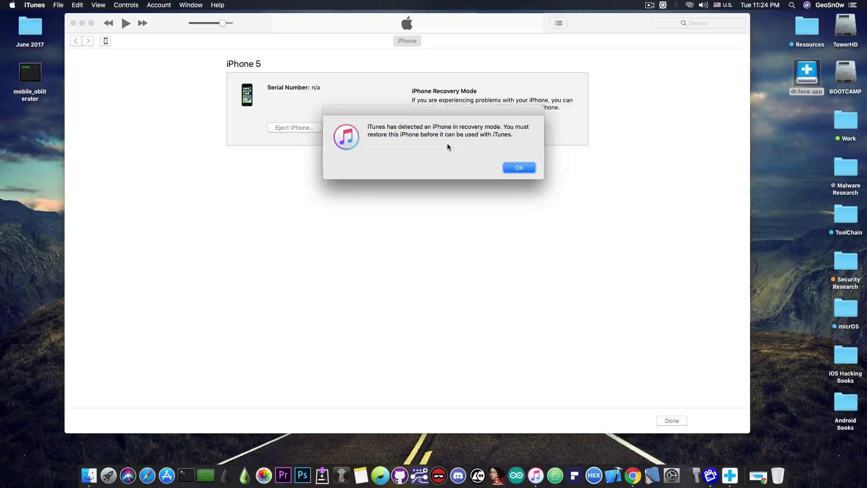
pyautogui.click(524, 168)
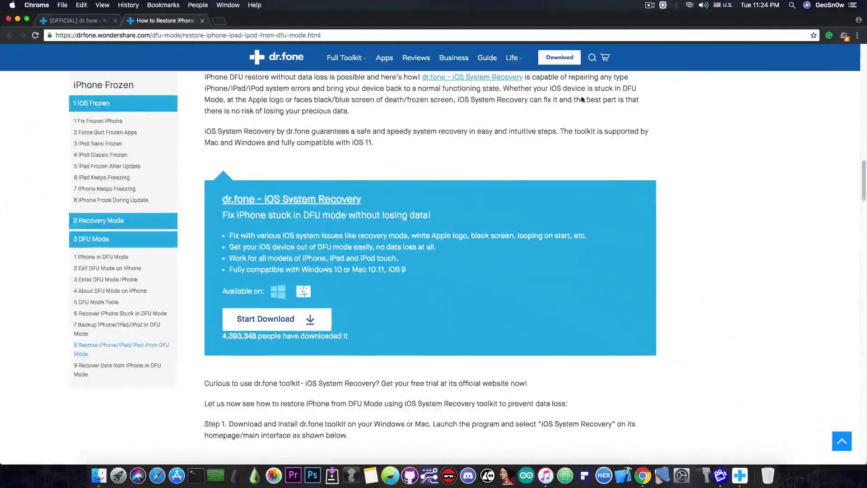
pyautogui.scroll(-5, 517, 146)
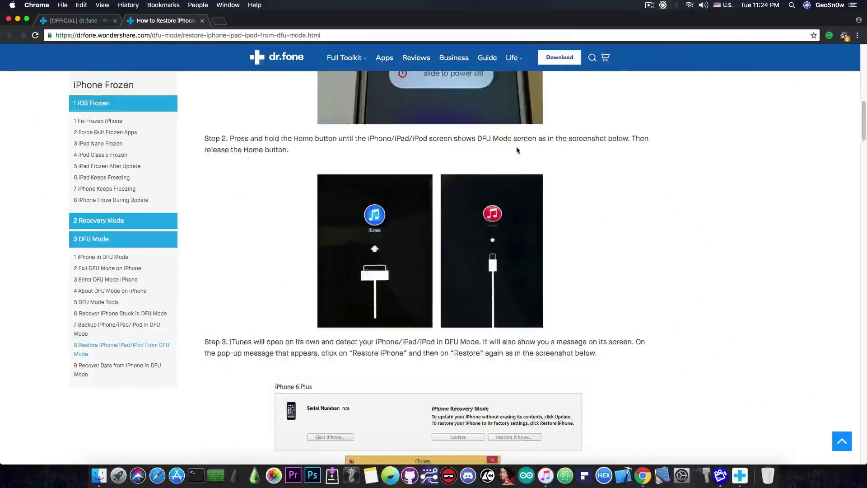
pyautogui.scroll(15, 516, 146)
pyautogui.scroll(-1, 517, 136)
pyautogui.scroll(-8, 518, 137)
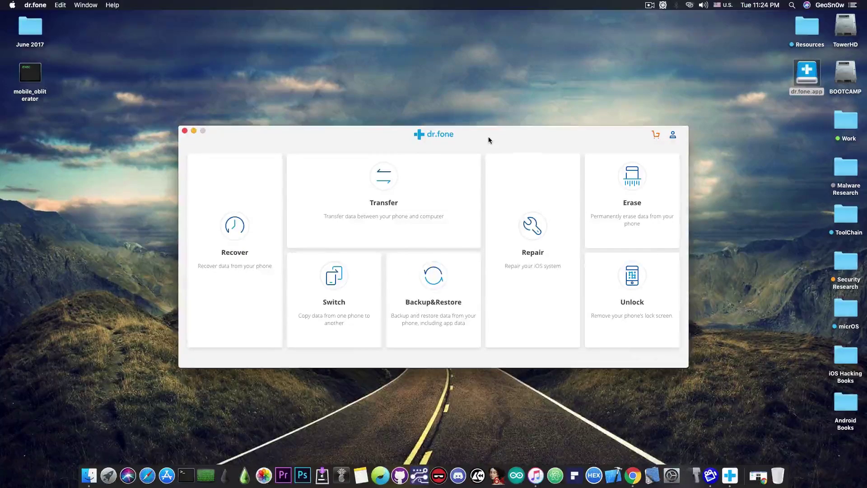
pyautogui.moveTo(489, 140); pyautogui.dragTo(492, 143)
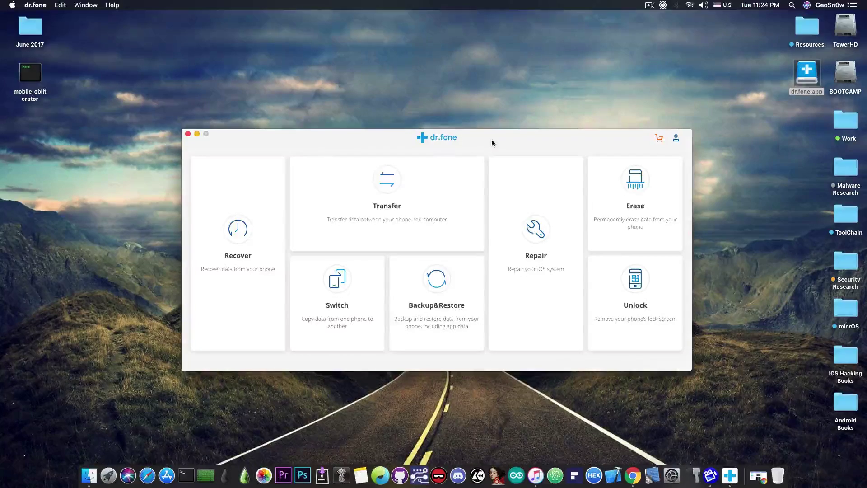
# Launch dr.fone's Repair tool, close iTunes when warned, and start the system repair.
pyautogui.click(538, 246)
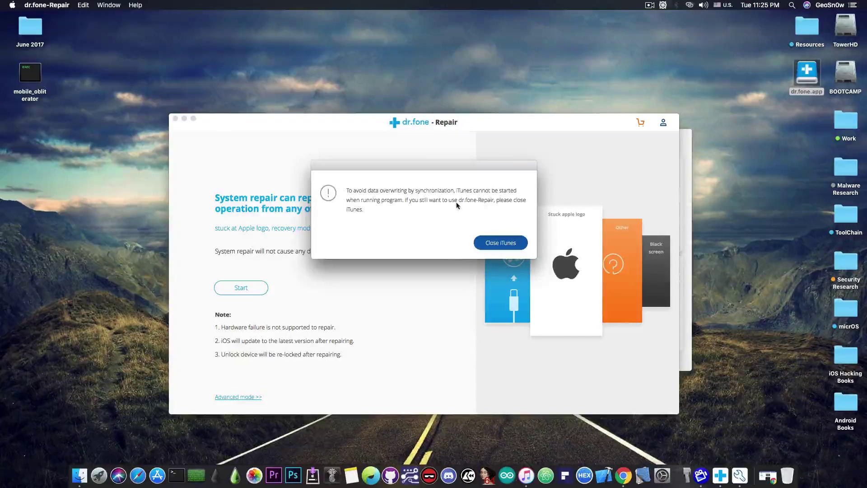
pyautogui.click(500, 244)
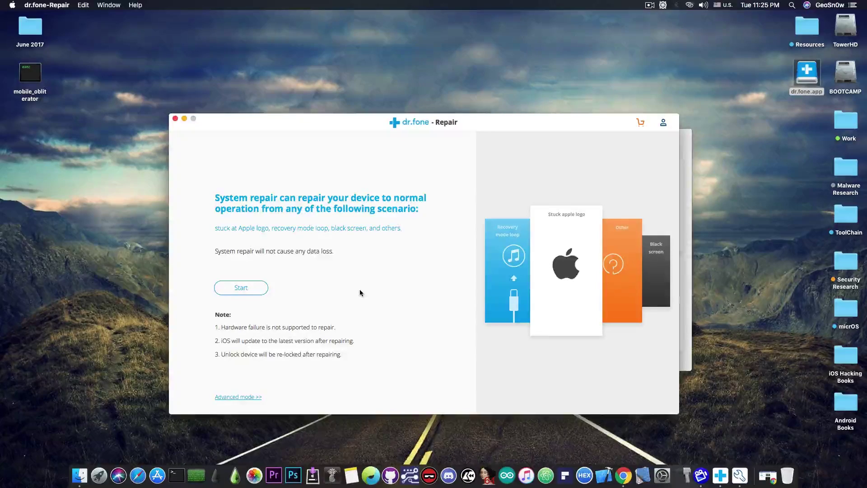
pyautogui.click(256, 291)
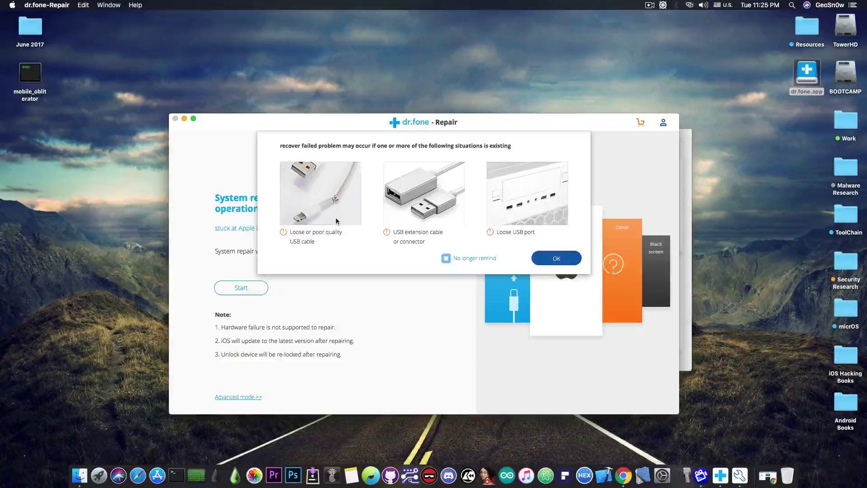
# Dismiss the USB cable warning and confirm iPhone 5, model A1429,A1442, with firmware 10.3.3.
pyautogui.click(547, 258)
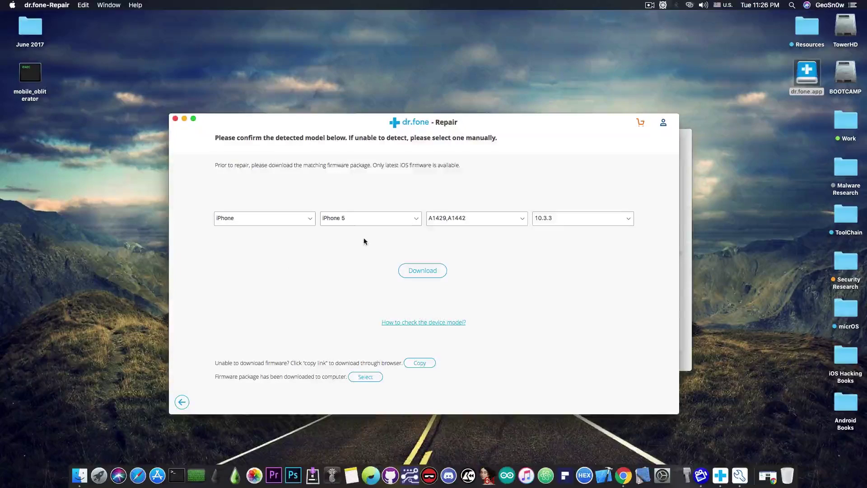
pyautogui.click(371, 223)
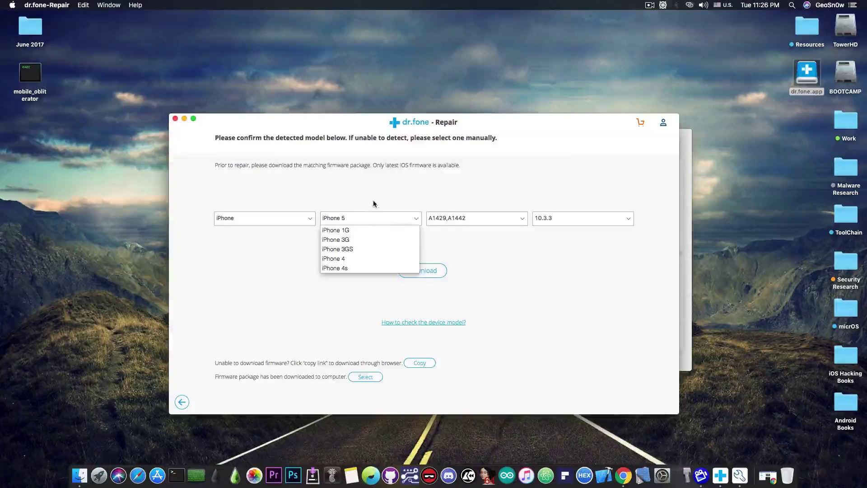
pyautogui.click(563, 221)
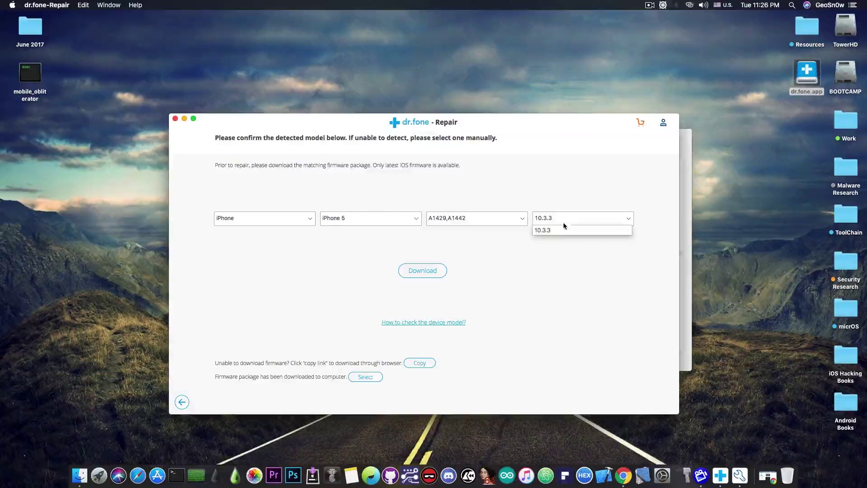
pyautogui.click(541, 245)
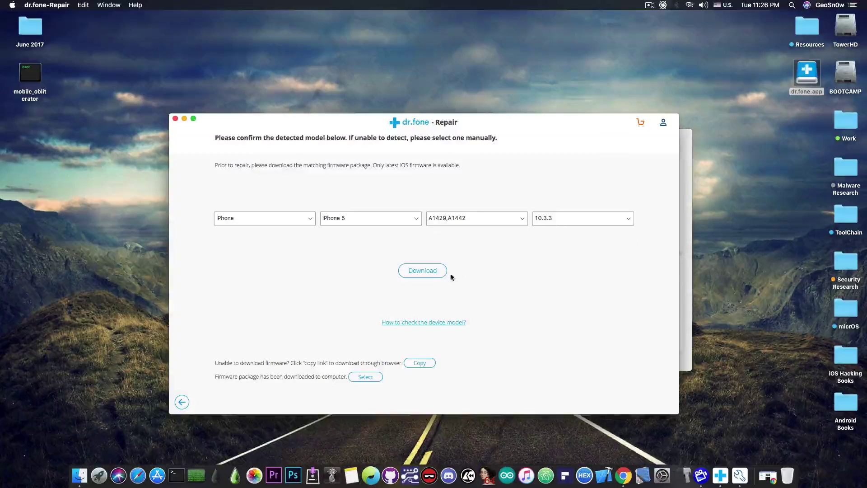
# Download the iOS 10.3.3 firmware and wait for 'The firmware match successfully!'.
pyautogui.click(435, 274)
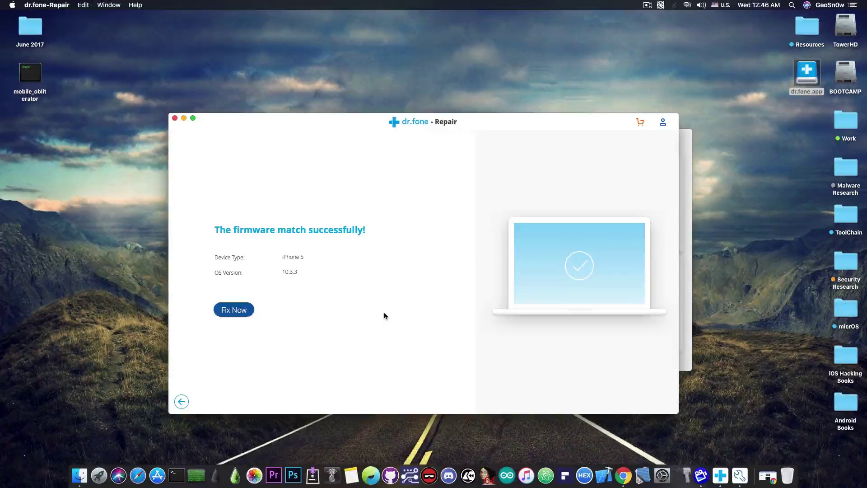
# Run Fix Now with the matched firmware until iOS is repaired to normal mode completely.
pyautogui.press('Return')
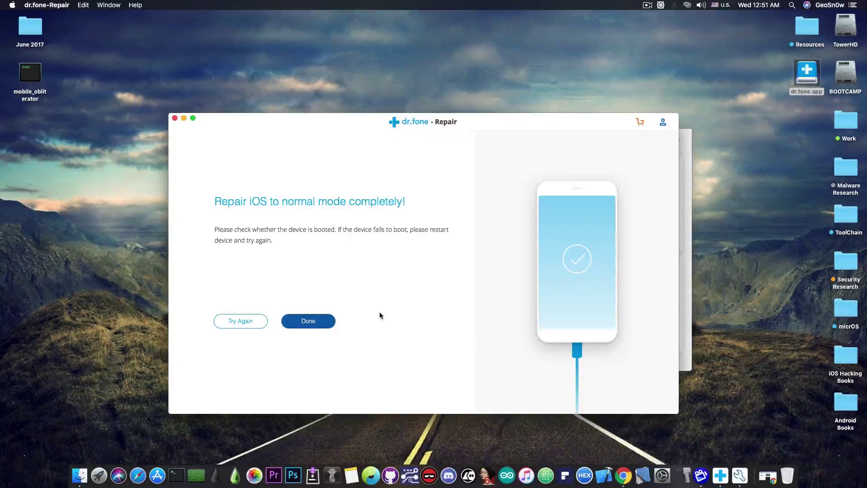
# Finish the completed repair with Done, close the Repair window and quit dr.fone.
pyautogui.click(320, 321)
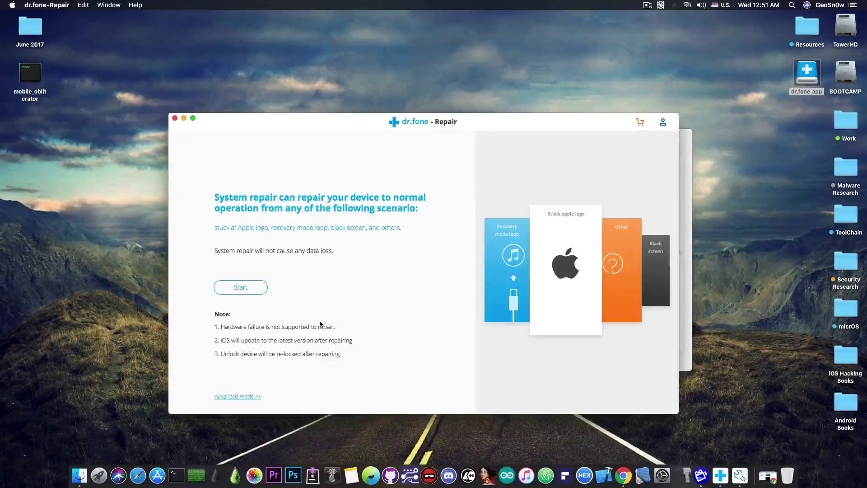
pyautogui.click(175, 118)
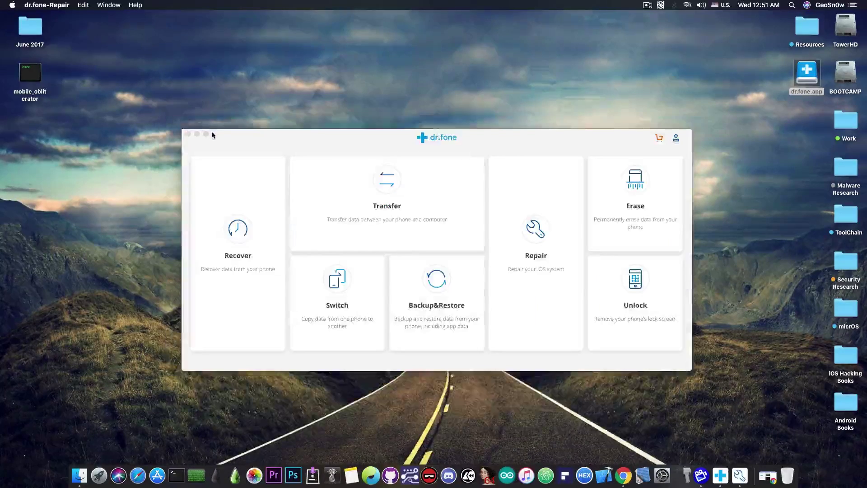
pyautogui.click(188, 133)
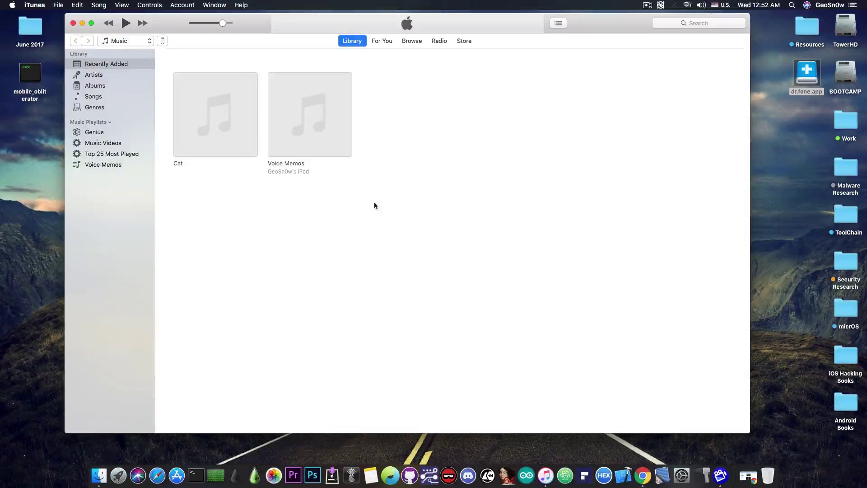
# Confirm the iPhone 5 Summary shows iOS 10.3.3, view its File Sharing apps, then close iTunes.
pyautogui.click(162, 40)
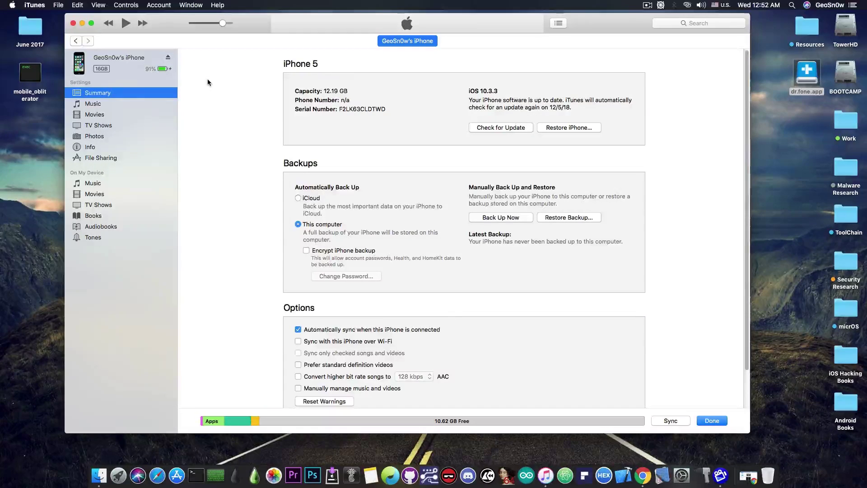
pyautogui.click(113, 157)
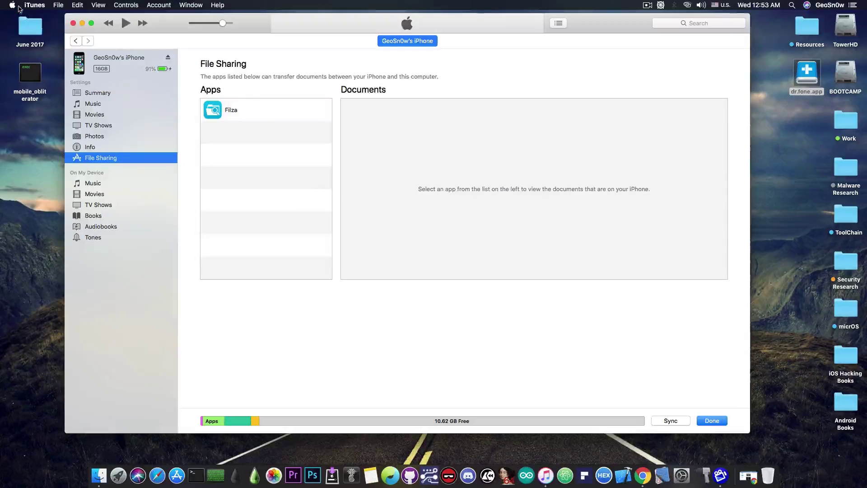
pyautogui.click(72, 23)
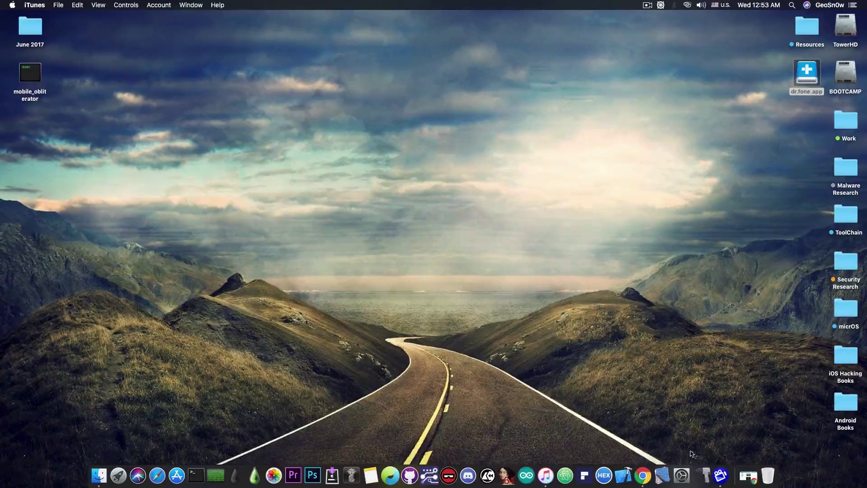
# Bring the minimized Chrome window back and read the DFU Mode restore guide down to Step 6.
pyautogui.click(748, 475)
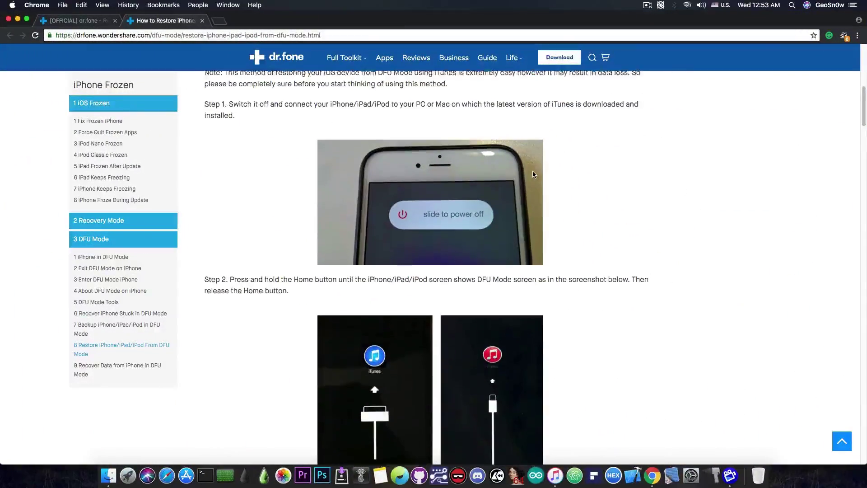
pyautogui.scroll(2, 581, 199)
pyautogui.scroll(10, 580, 199)
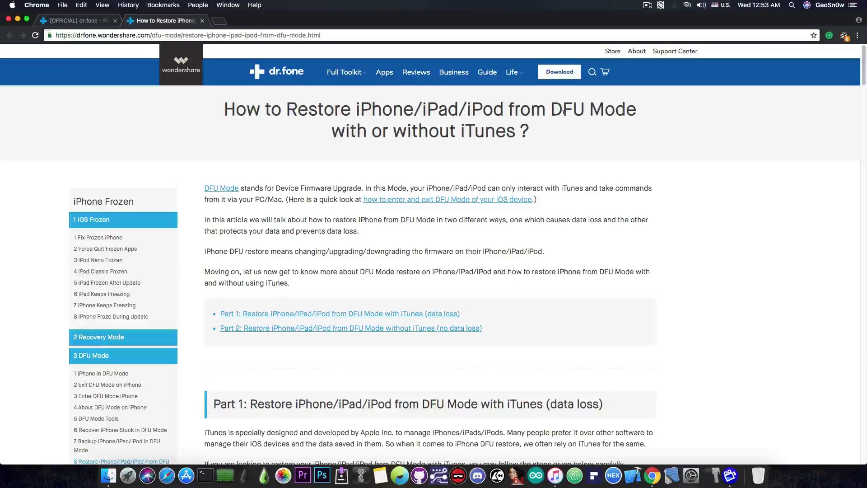
pyautogui.scroll(-10, 571, 150)
pyautogui.scroll(-15, 572, 166)
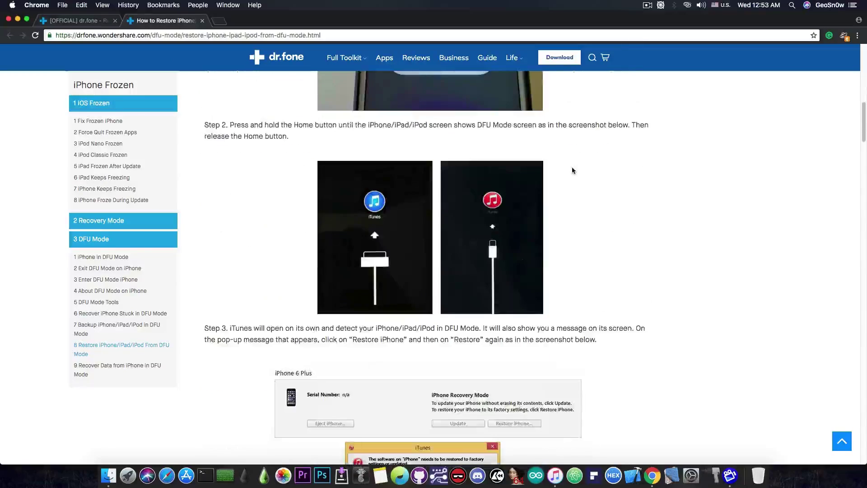
pyautogui.scroll(-6, 572, 171)
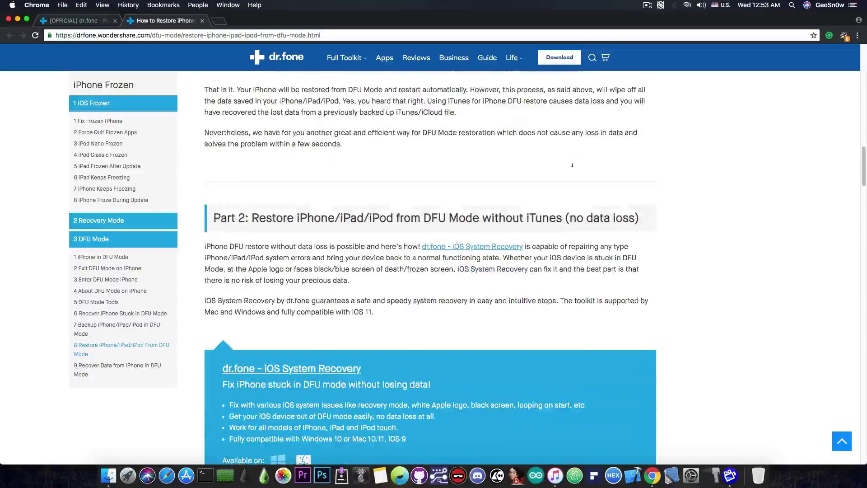
pyautogui.scroll(-15, 572, 169)
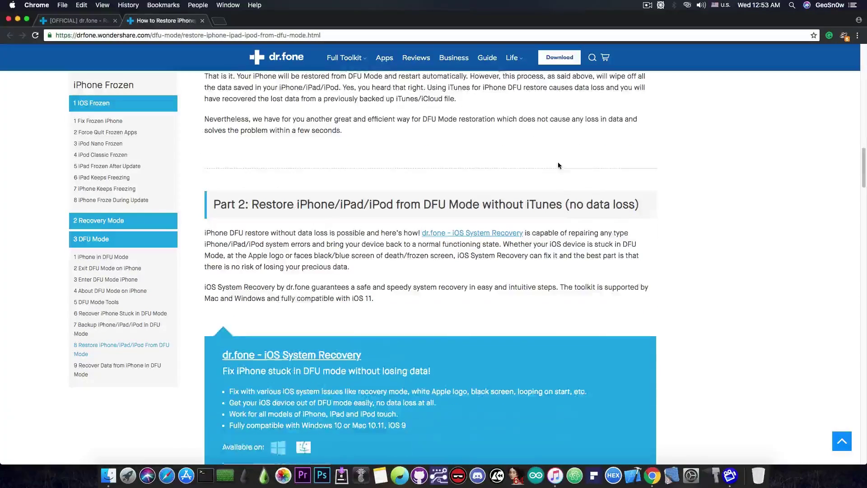
pyautogui.scroll(-18, 558, 165)
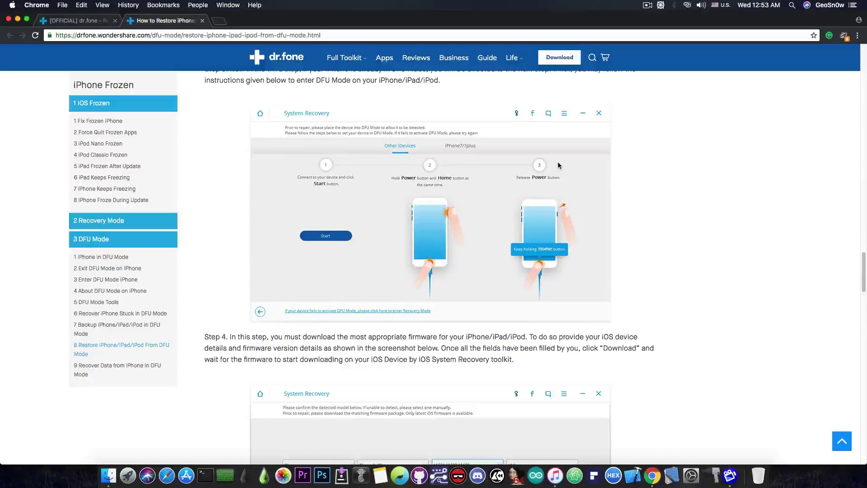
pyautogui.scroll(-1, 559, 165)
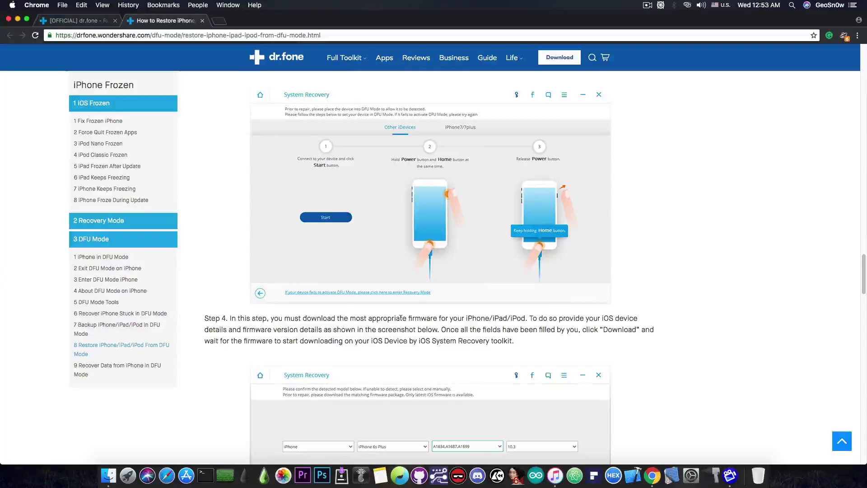
pyautogui.scroll(-10, 400, 318)
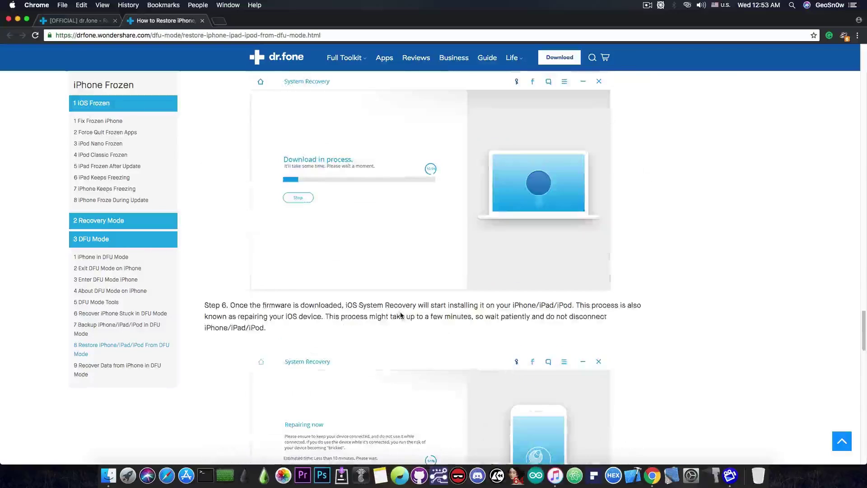
pyautogui.scroll(-3, 401, 315)
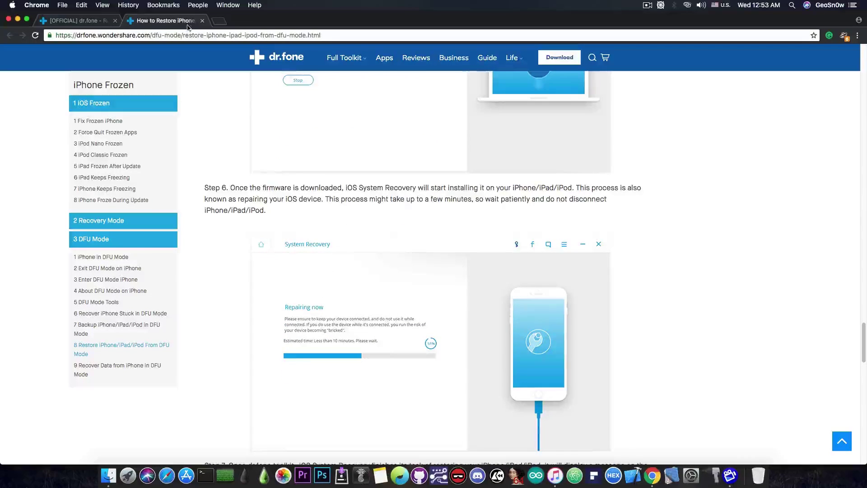